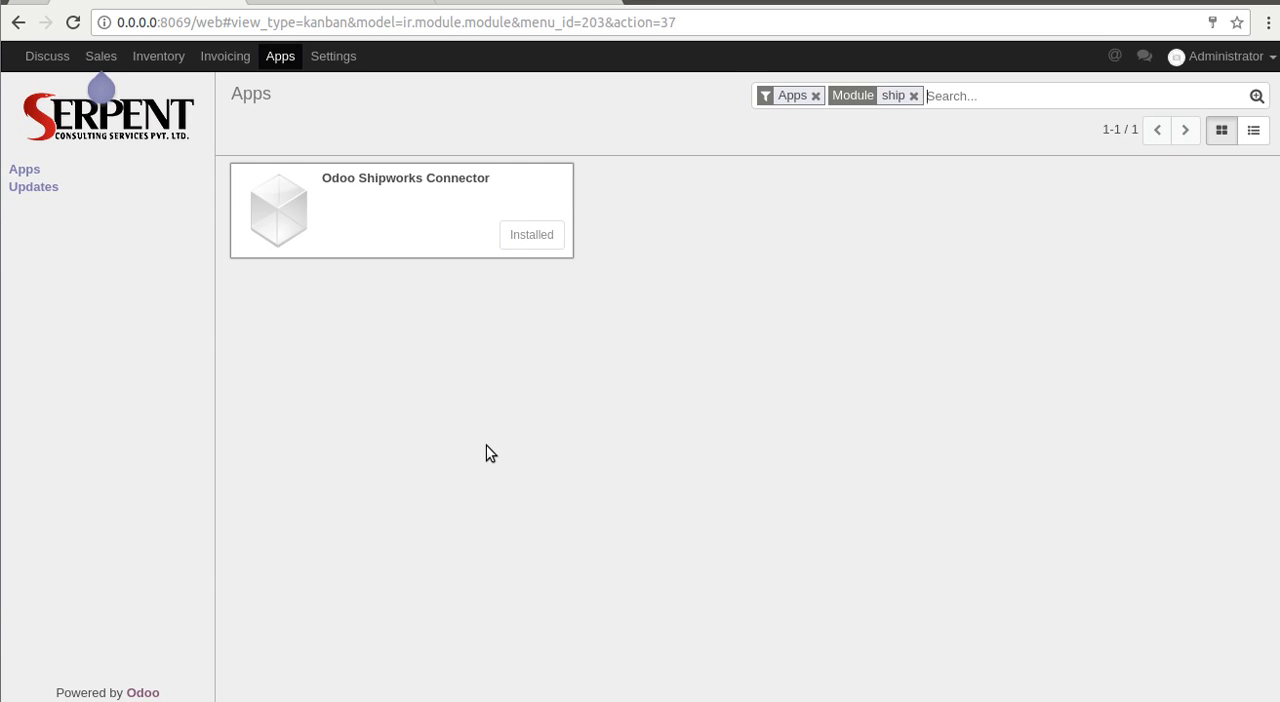
List all Store(Serpentcs) delivery orders in Odoo's inventory, with the Ready filter removed.
{"action": "left_click", "coordinate": [510, 3]}
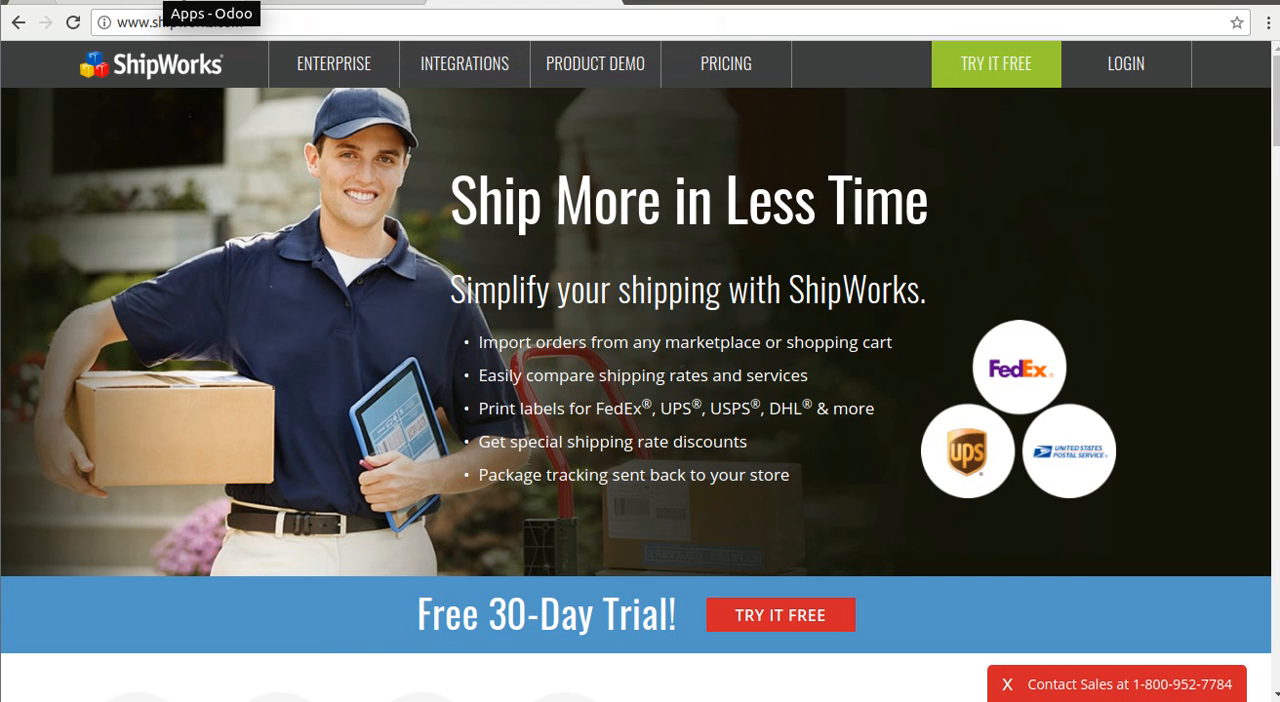
{"action": "left_click", "coordinate": [205, 3]}
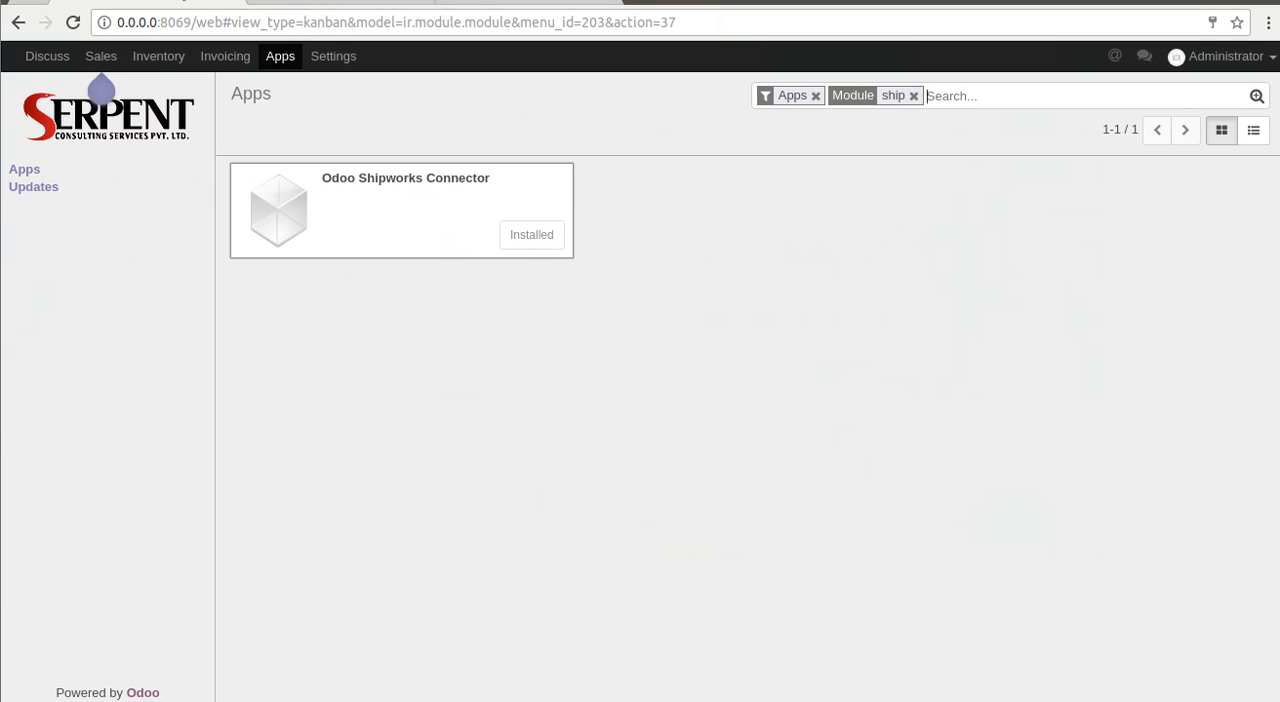
{"action": "left_click", "coordinate": [158, 57]}
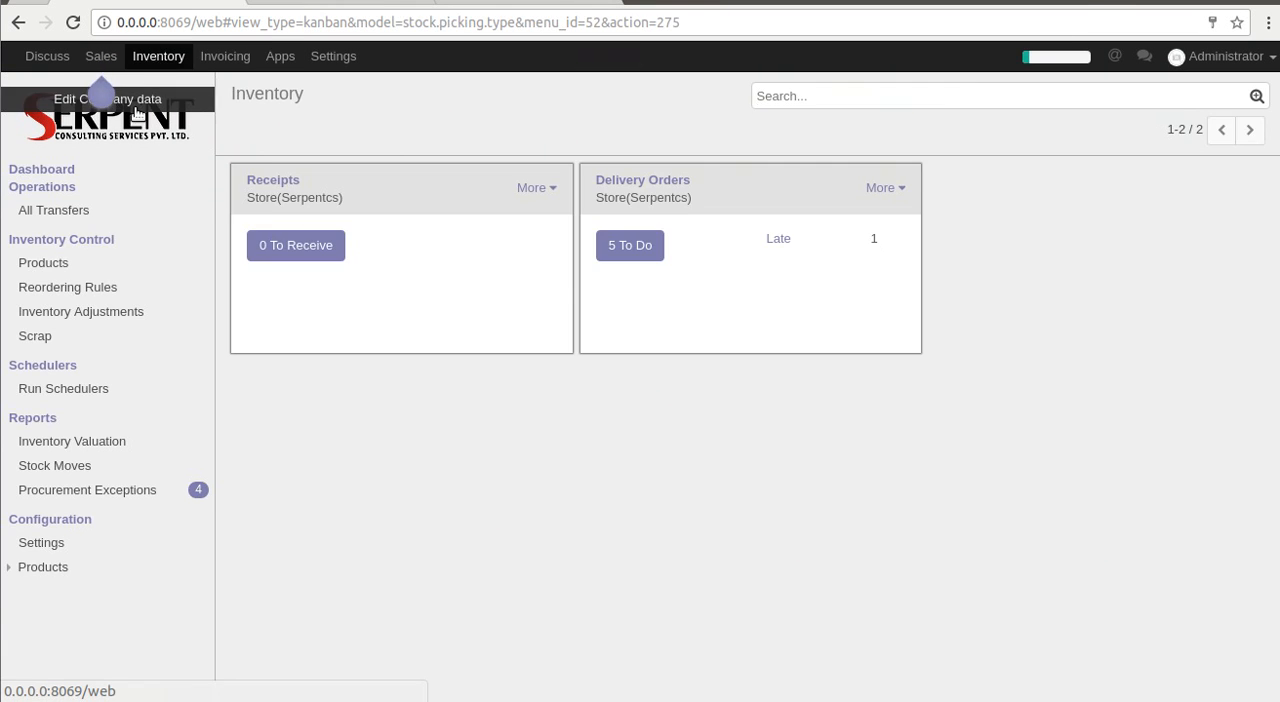
{"action": "left_click", "coordinate": [635, 250]}
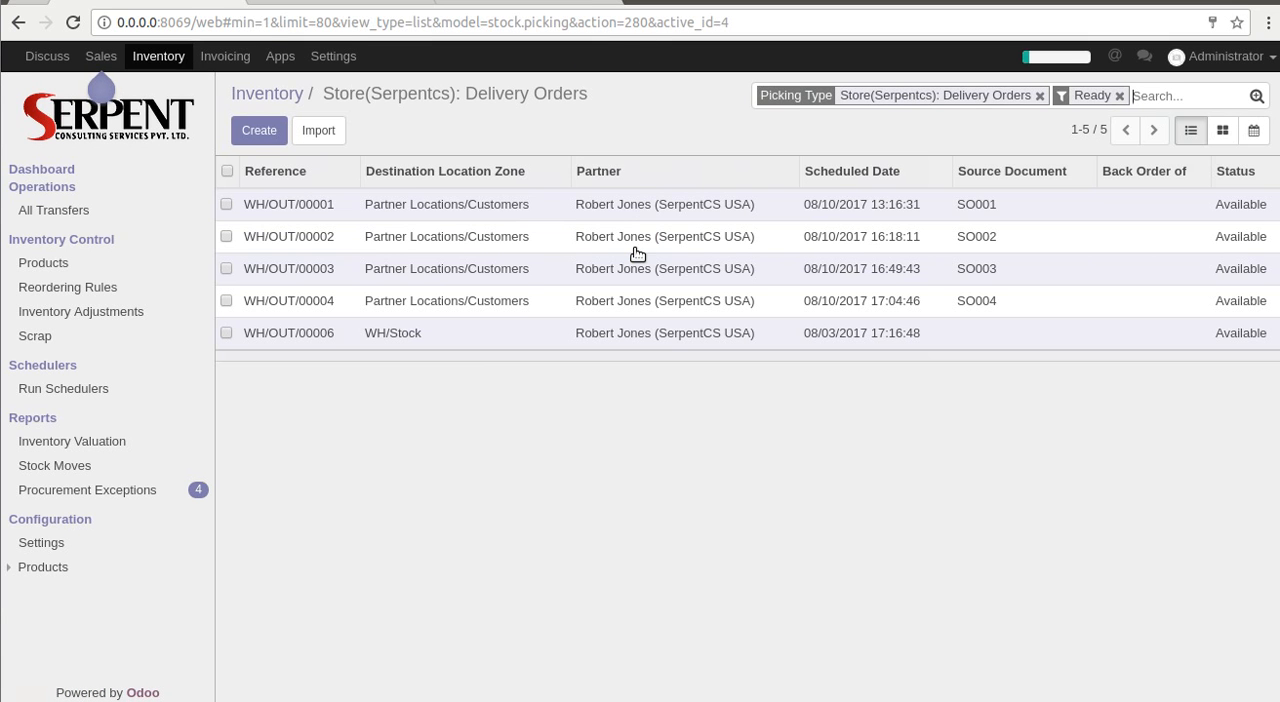
{"action": "left_click", "coordinate": [1120, 96]}
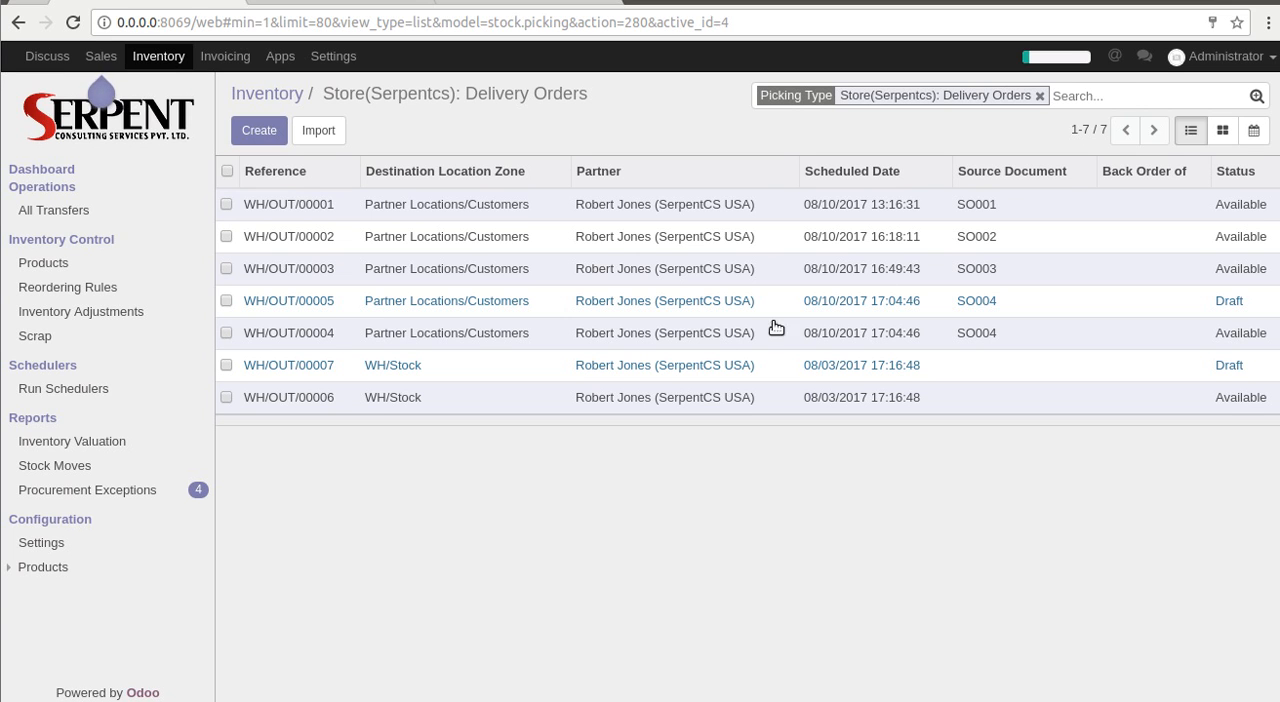
Open the draft delivery order with destination WH/Stock, mark it as to do and reserve its Apple Ipad stock.
{"action": "left_click", "coordinate": [627, 376]}
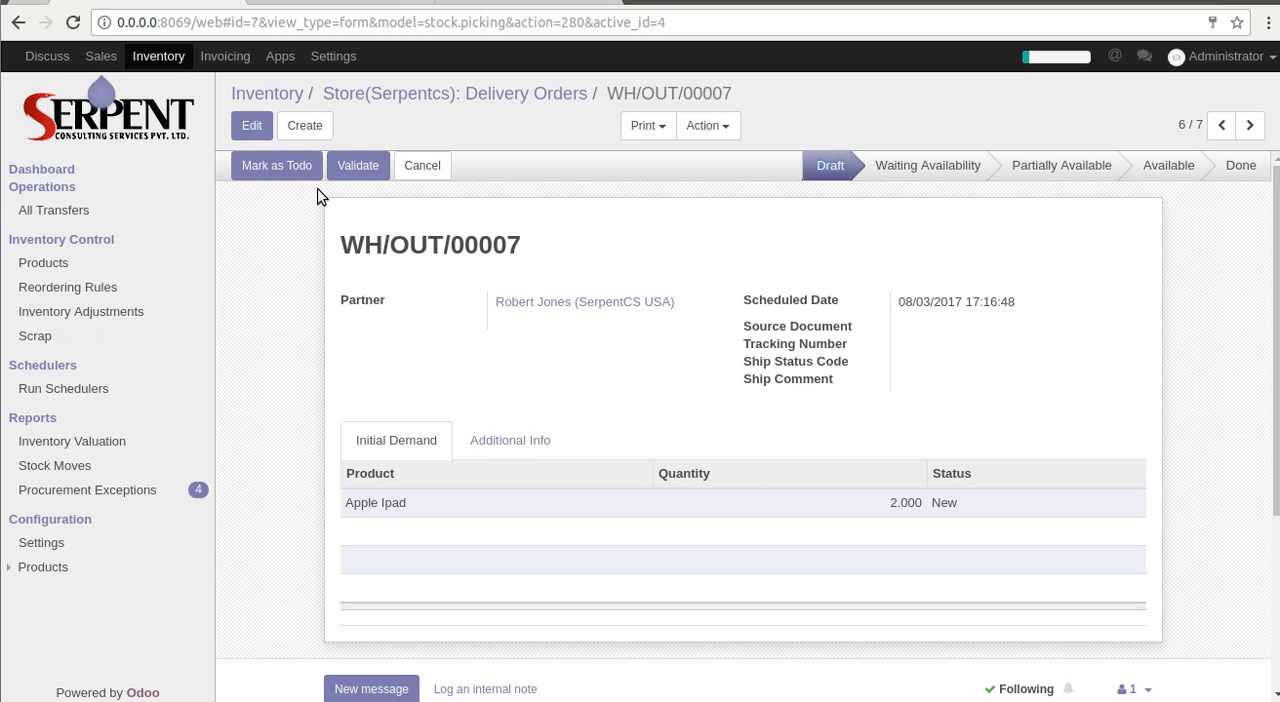
{"action": "left_click", "coordinate": [291, 165]}
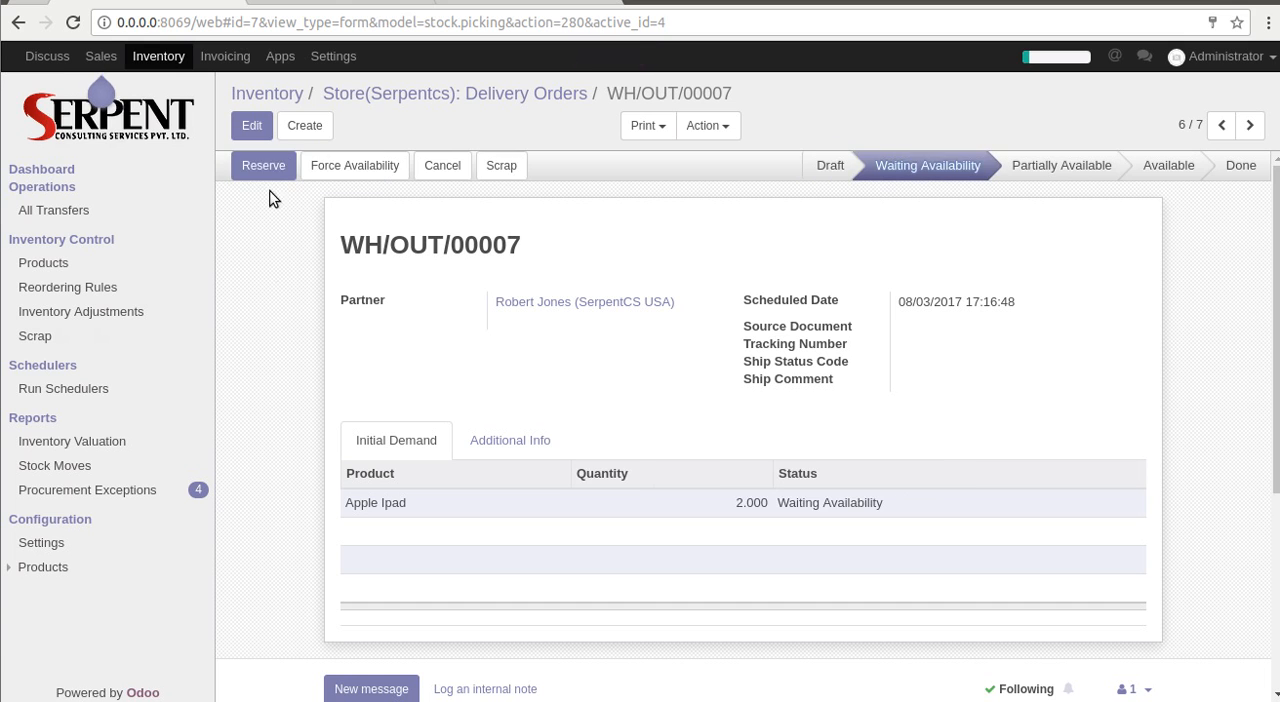
{"action": "left_click", "coordinate": [262, 167]}
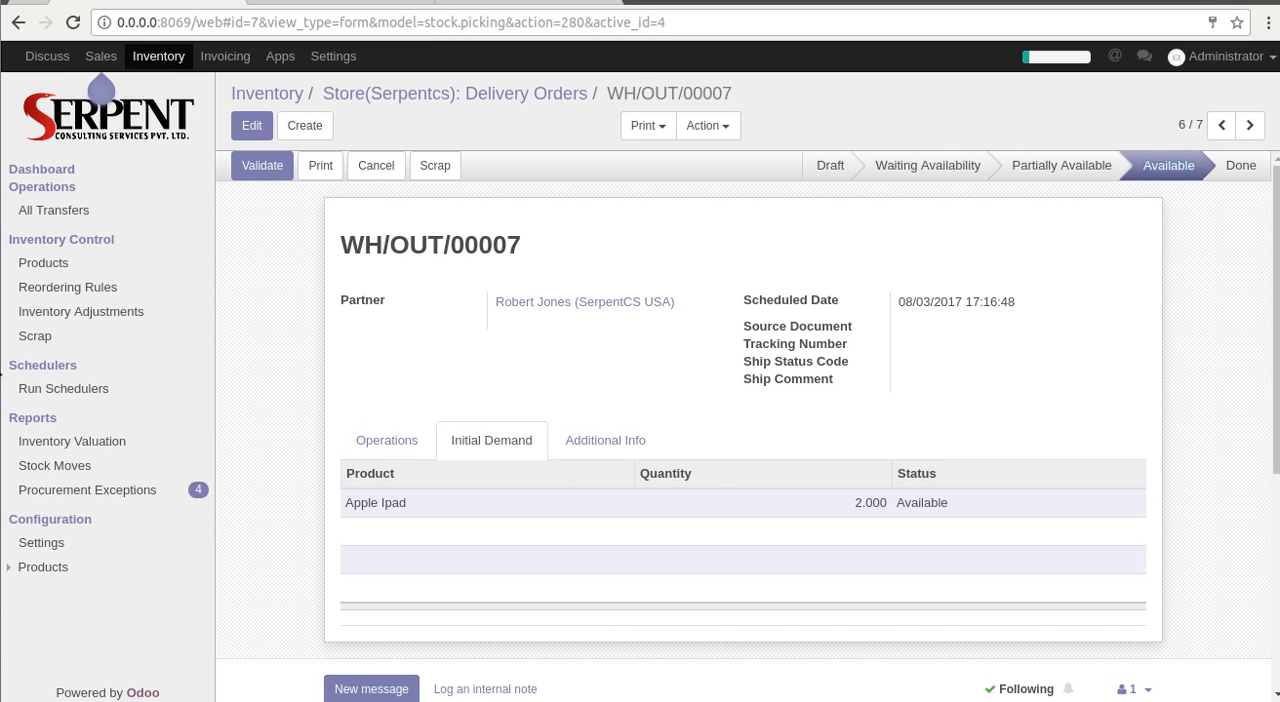
Switch to ShipWorks in the Windows virtual machine, deselect the current order and download new orders.
{"action": "left_click", "coordinate": [1, 377]}
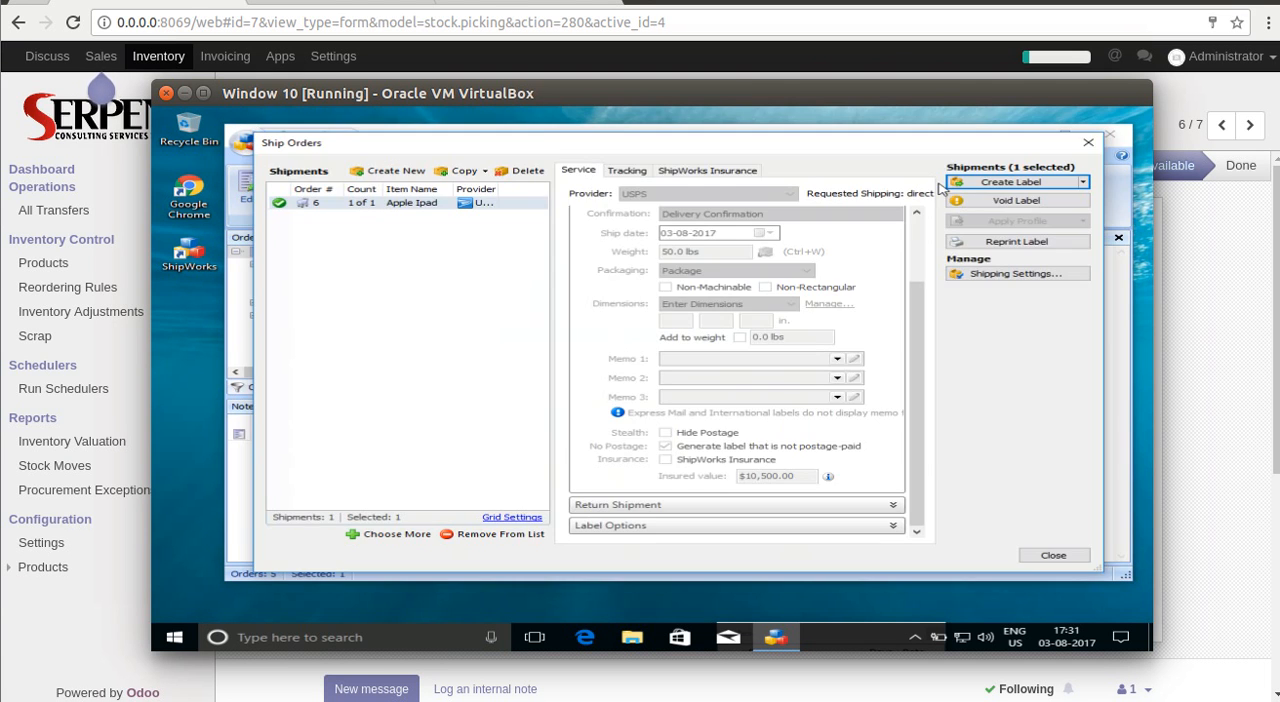
{"action": "left_click", "coordinate": [1086, 150]}
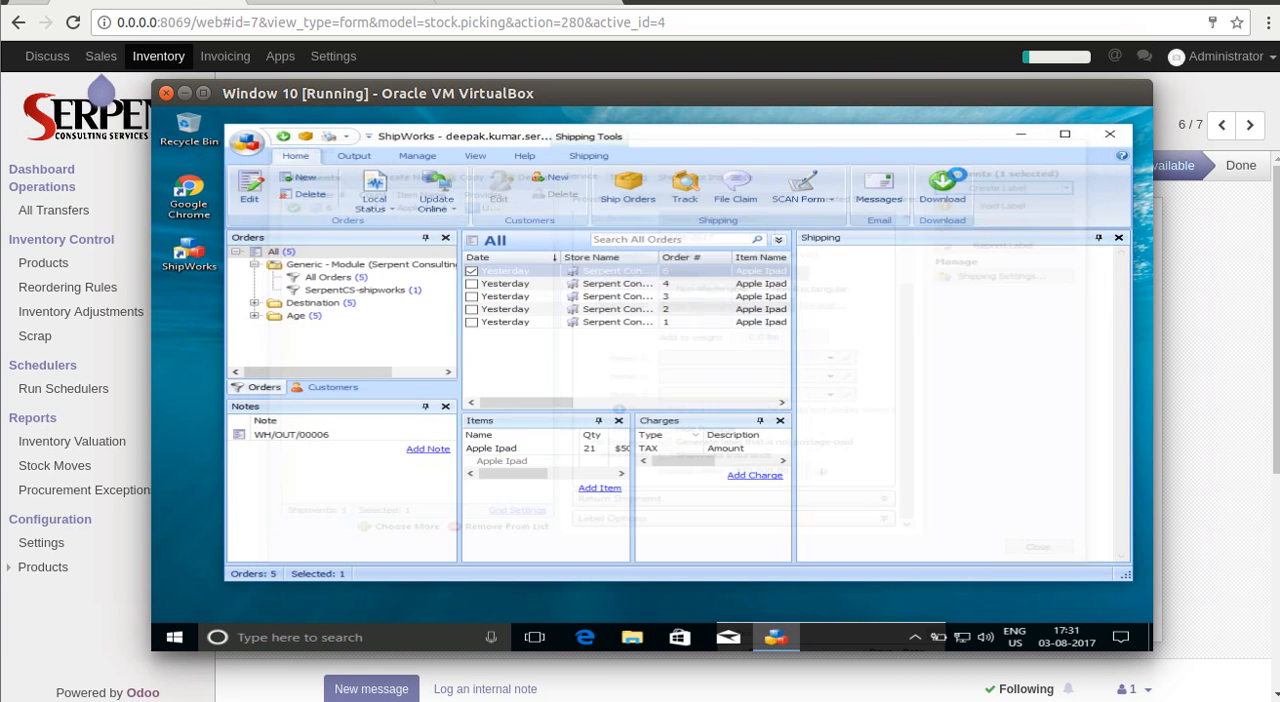
{"action": "left_click", "coordinate": [475, 275]}
{"action": "left_click", "coordinate": [946, 193]}
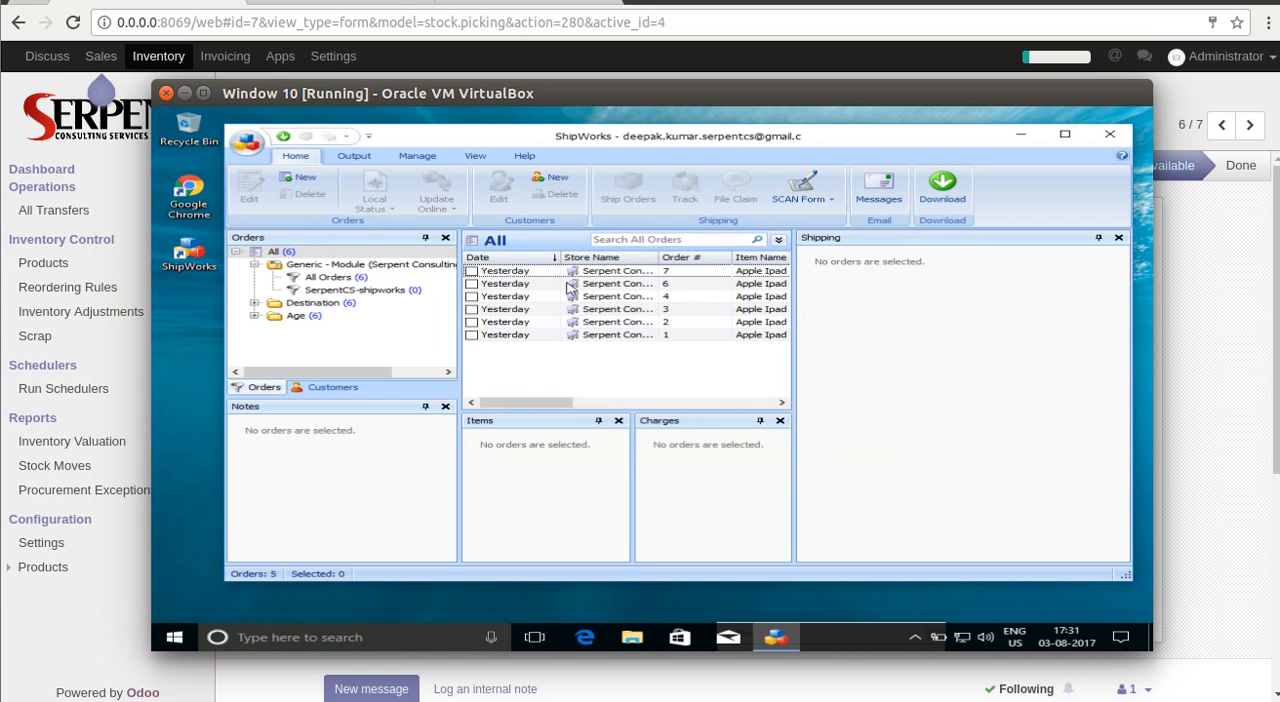
Set the newest order's shipment weight to 50 lbs and try to create its label, declining to purchase more funds.
{"action": "left_click", "coordinate": [471, 271]}
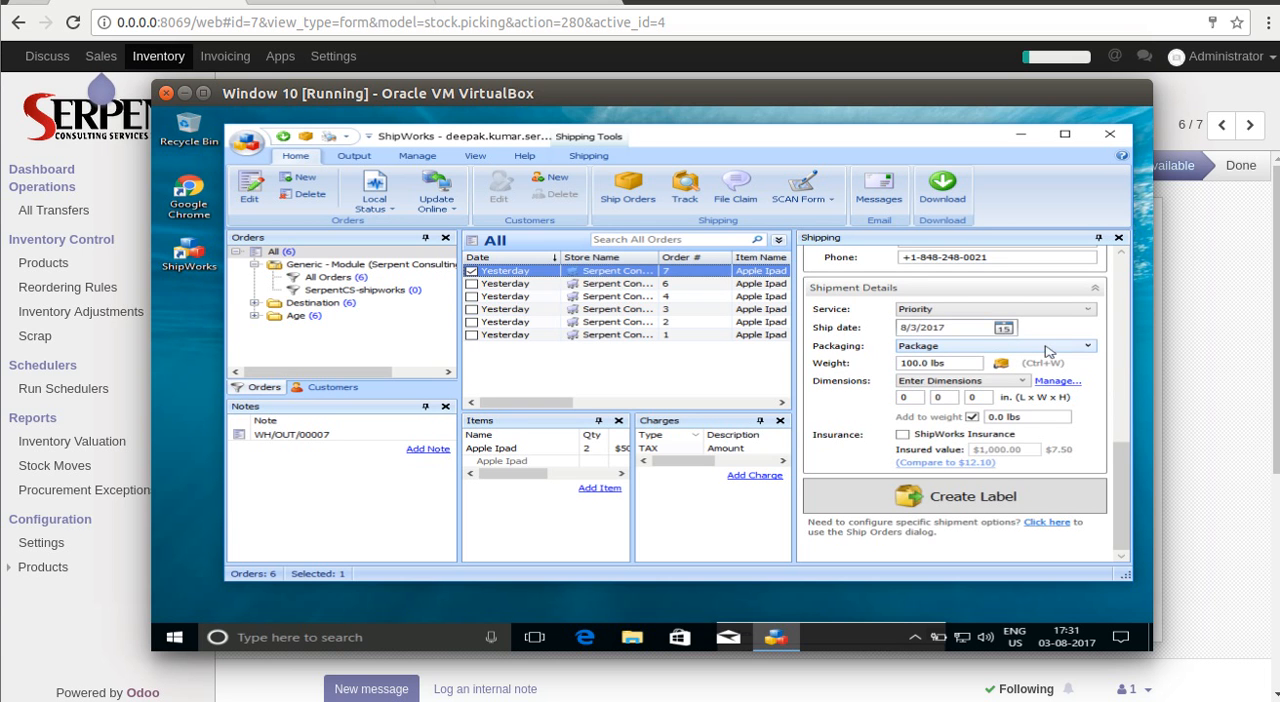
{"action": "mouse_move", "coordinate": [1122, 468]}
{"action": "left_mouse_down"}
{"action": "mouse_move", "coordinate": [1114, 285]}
{"action": "mouse_move", "coordinate": [1134, 476]}
{"action": "left_mouse_up"}
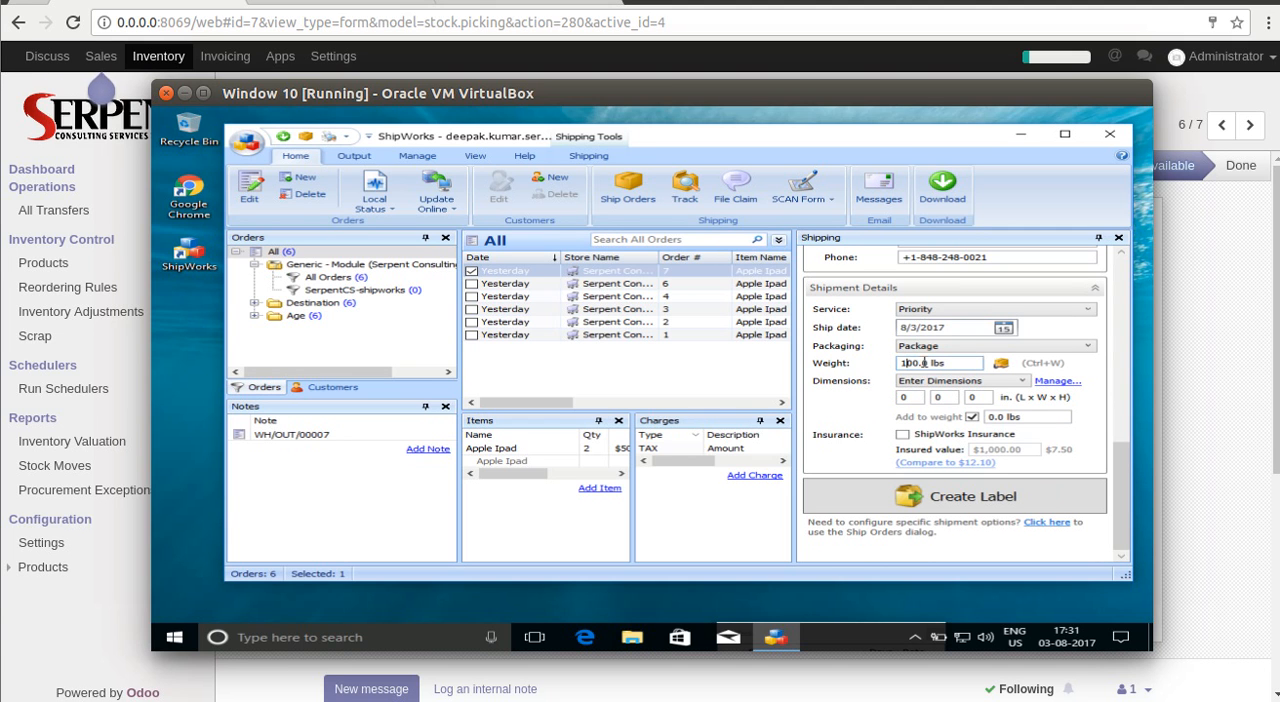
{"action": "key", "text": "BackSpace"}
{"action": "key", "text": "BackSpace"}
{"action": "type", "text": "5"}
{"action": "left_click", "coordinate": [963, 492]}
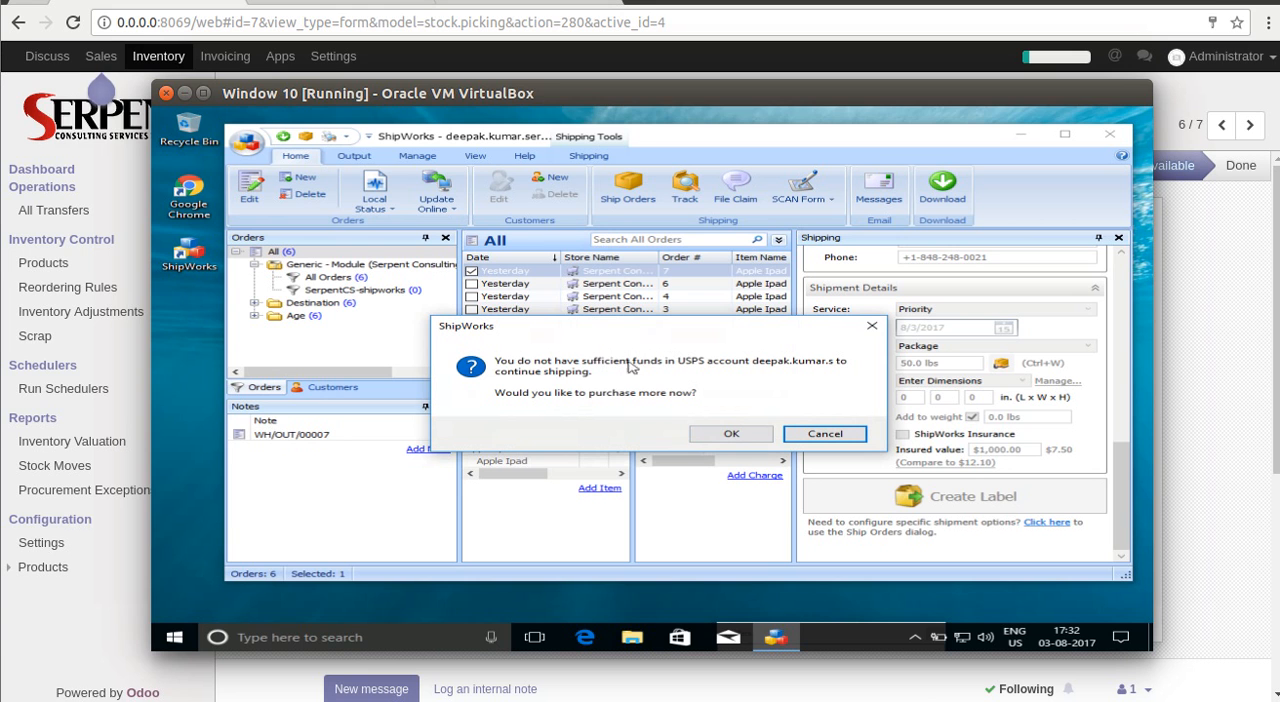
{"action": "left_click", "coordinate": [828, 435]}
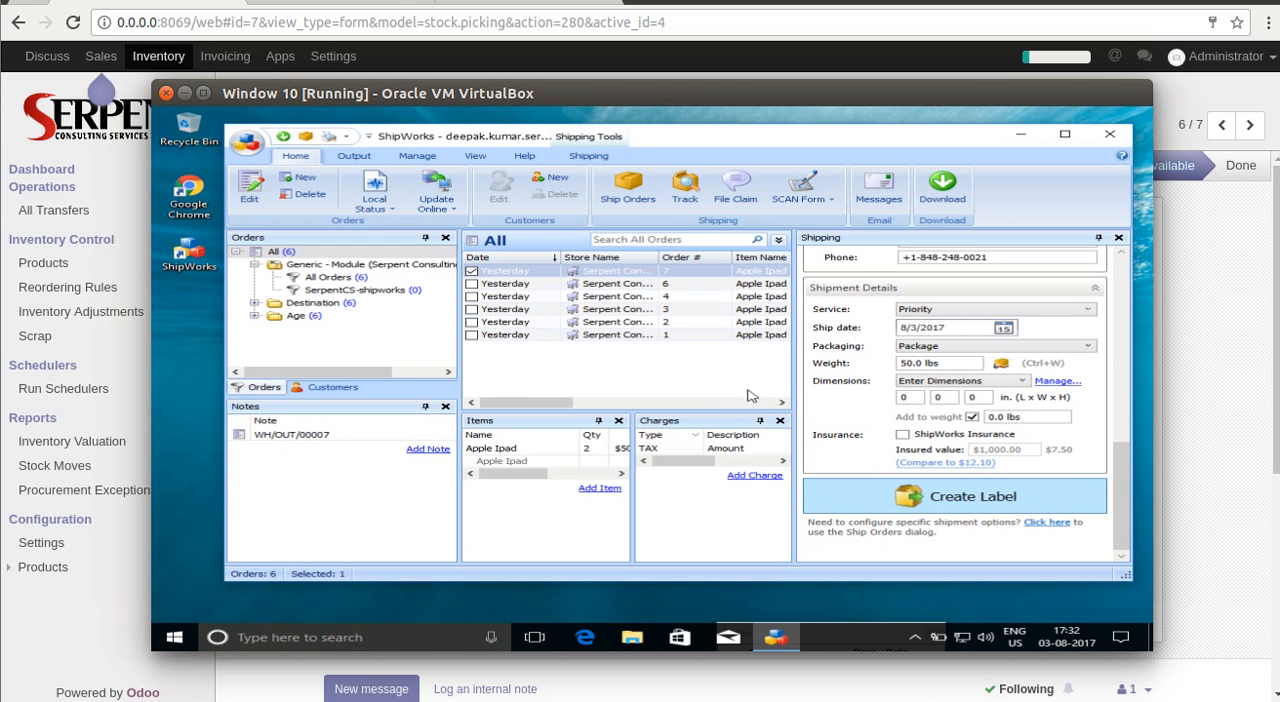
Create the order's USPS label through Ship Orders, with Hide Postage off and the label generated as not postage-paid.
{"action": "left_click", "coordinate": [627, 190]}
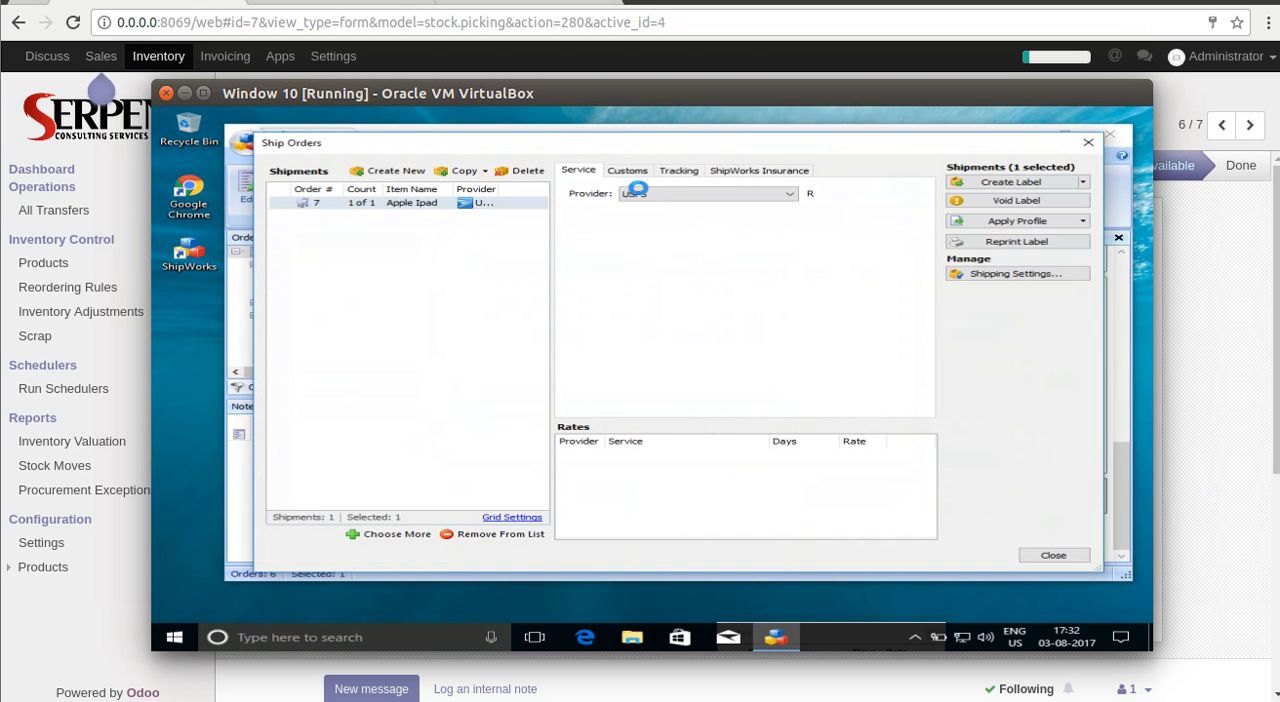
{"action": "left_click_drag", "start_coordinate": [916, 278], "coordinate": [930, 384]}
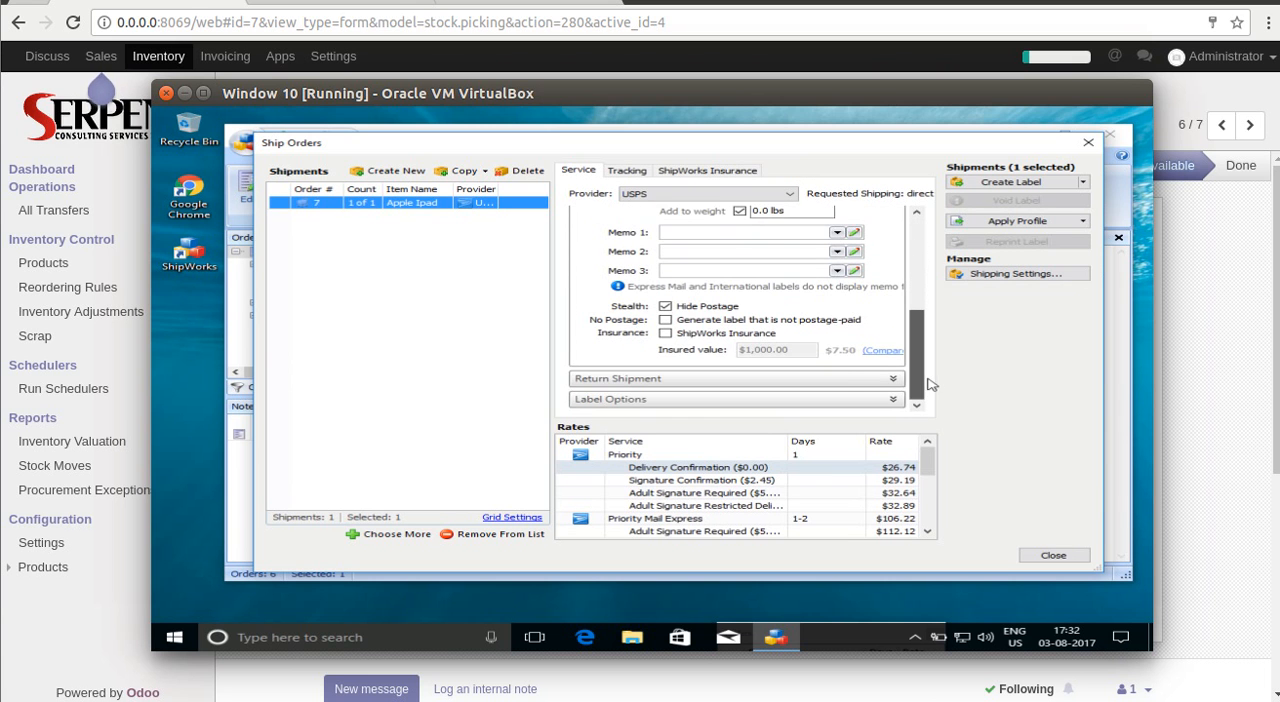
{"action": "left_click", "coordinate": [665, 307]}
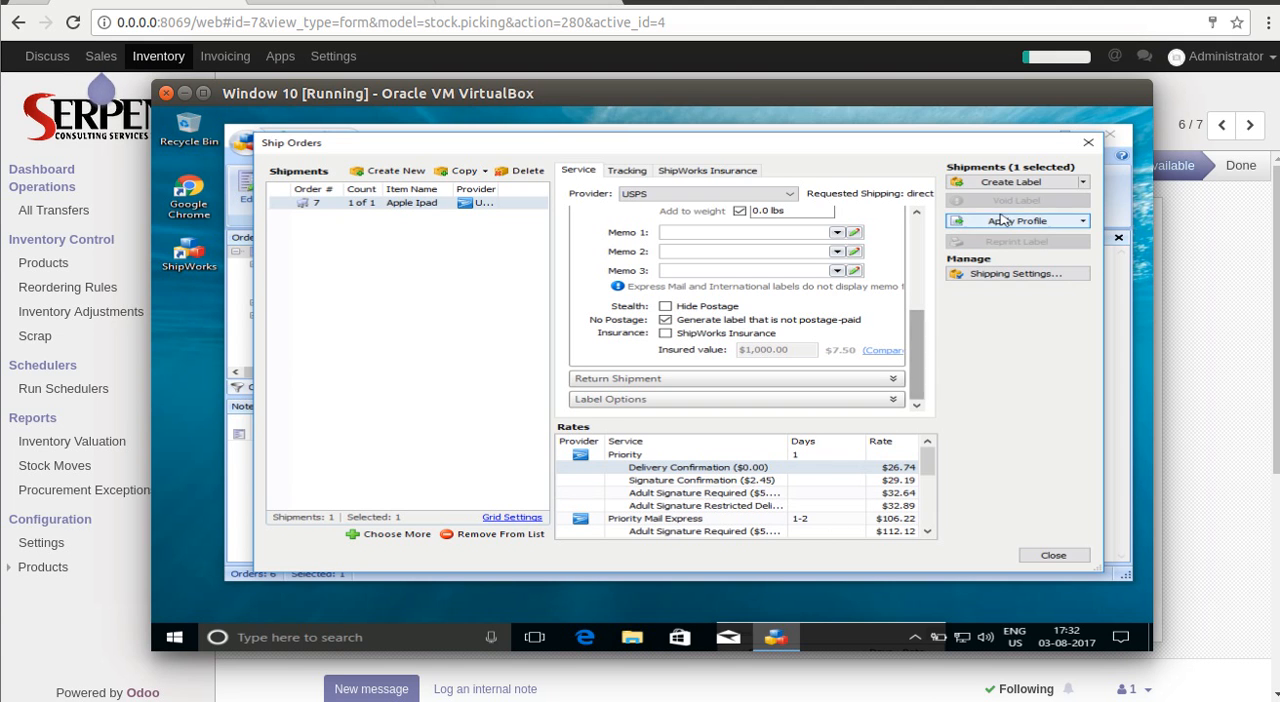
{"action": "left_click", "coordinate": [1027, 186]}
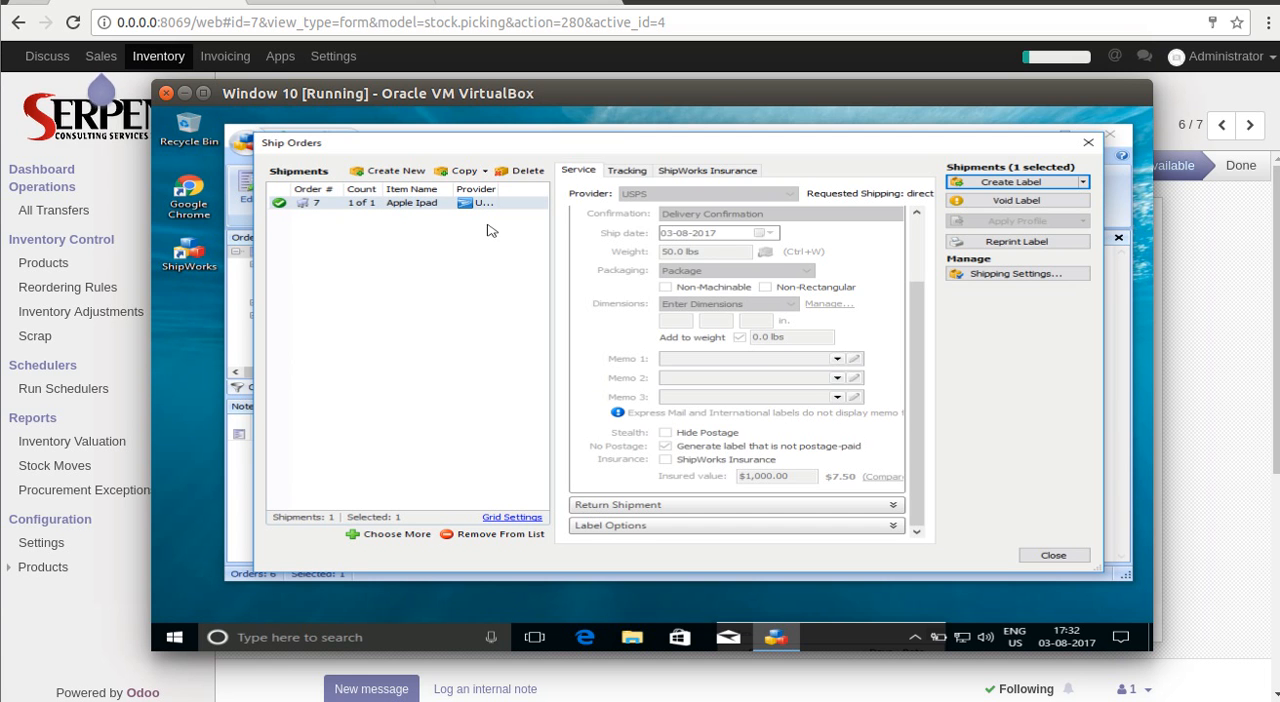
{"action": "left_click", "coordinate": [1053, 558]}
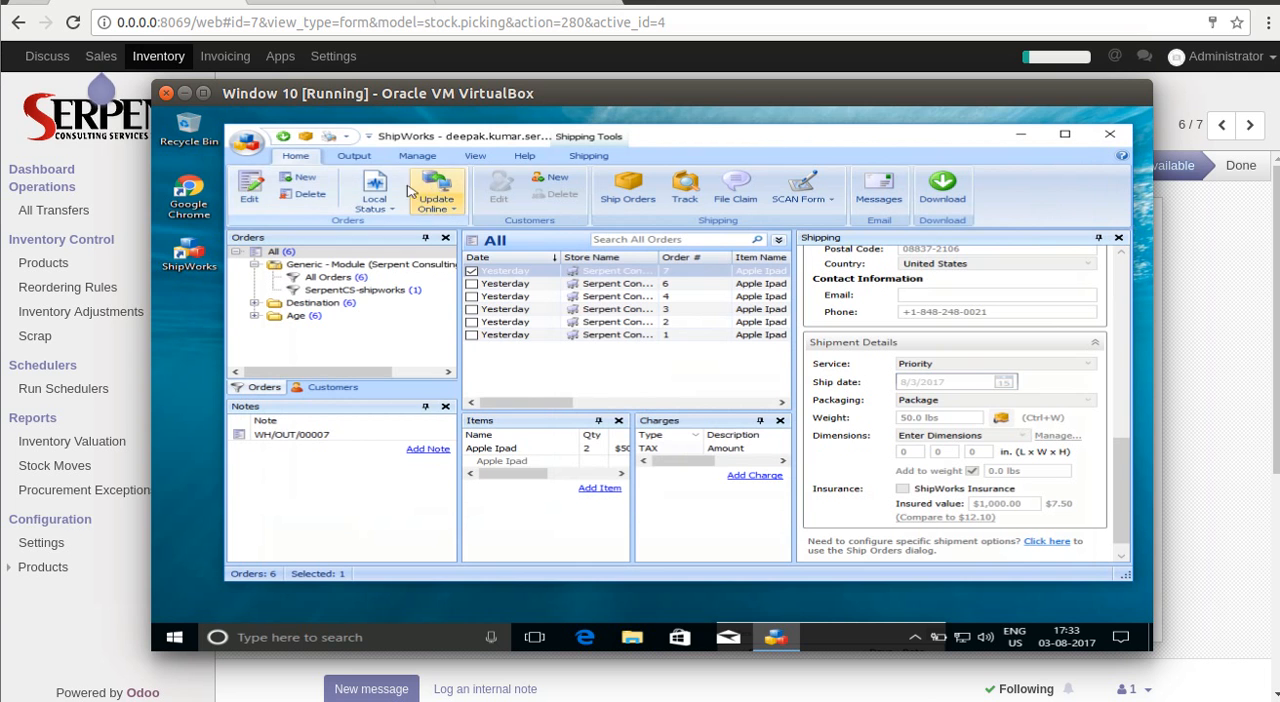
Upload the selected order's shipment details to the online store.
{"action": "left_click", "coordinate": [436, 198]}
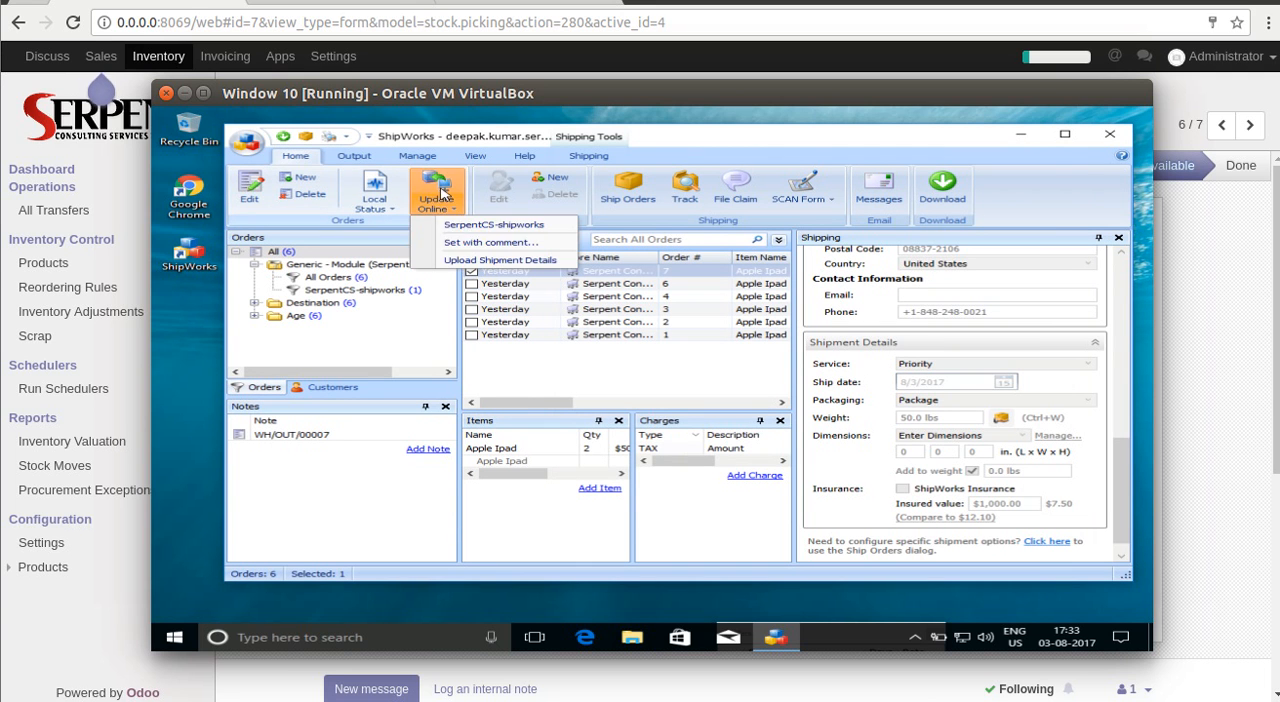
{"action": "left_click", "coordinate": [489, 261]}
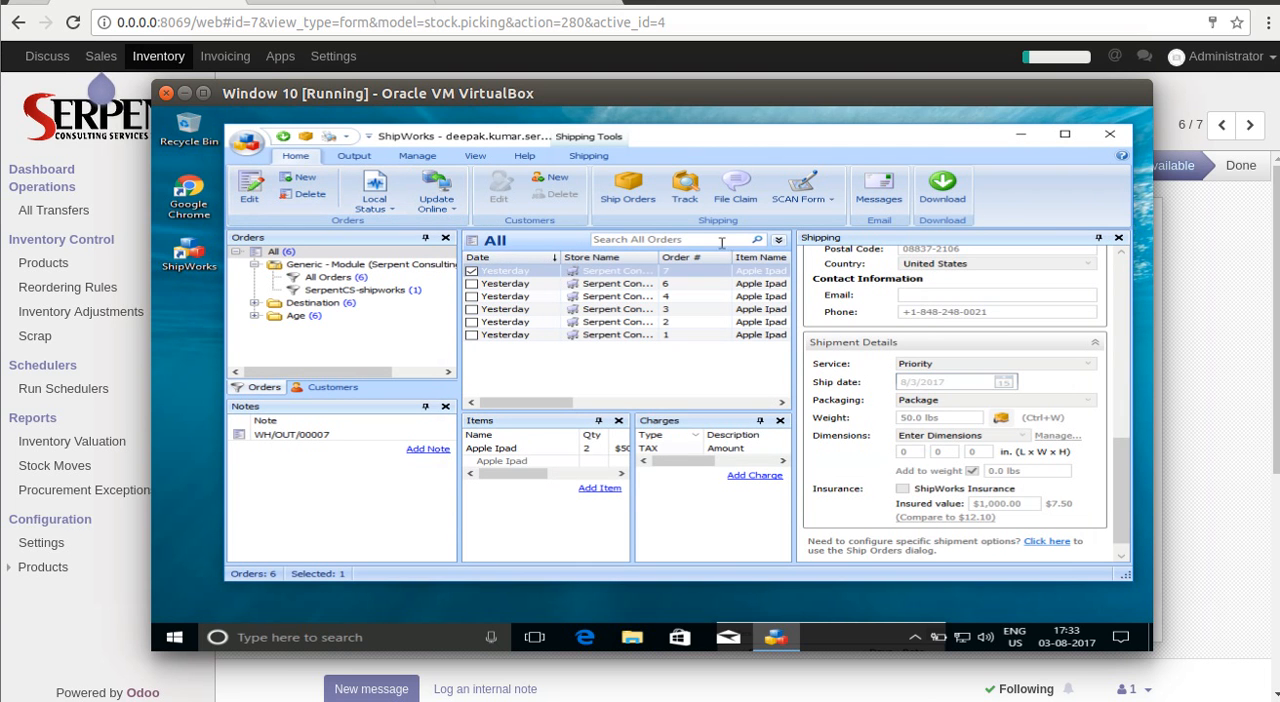
Switch back to Odoo, reopen the WH/Stock Apple Ipad delivery order and check its tracking number and ship comment.
{"action": "left_click", "coordinate": [1198, 230]}
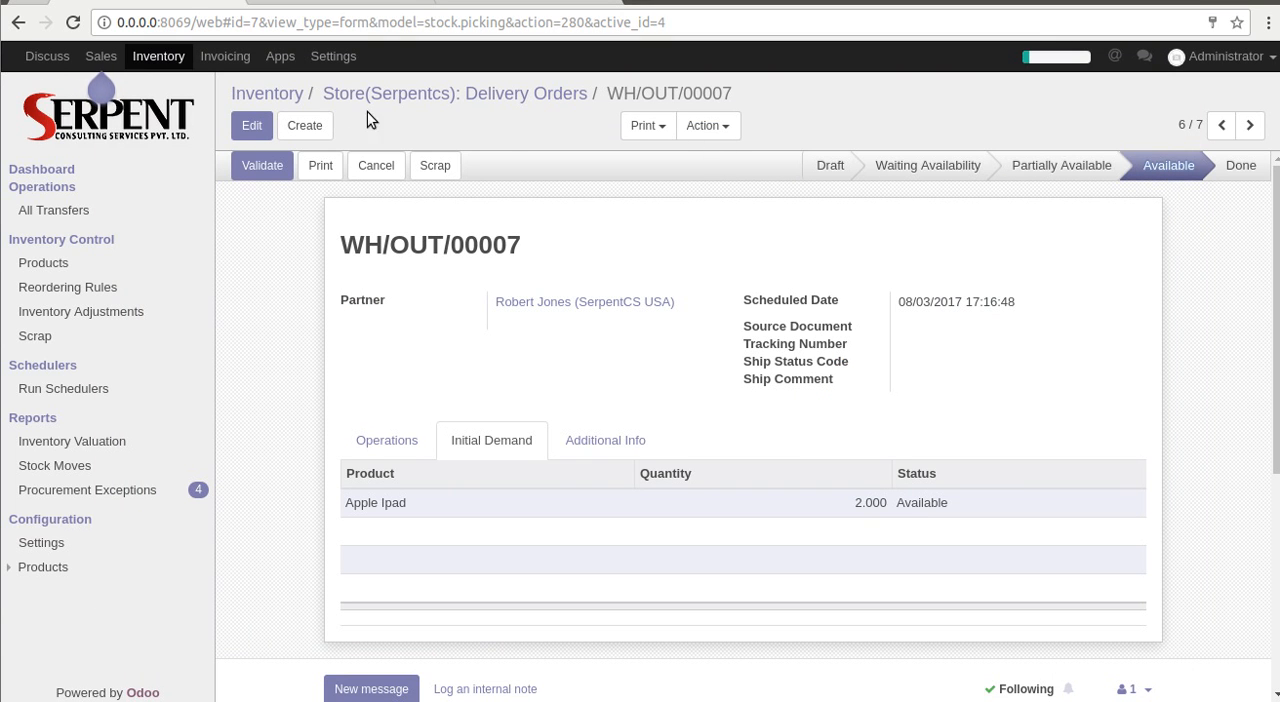
{"action": "left_click", "coordinate": [472, 97]}
{"action": "left_click", "coordinate": [386, 363]}
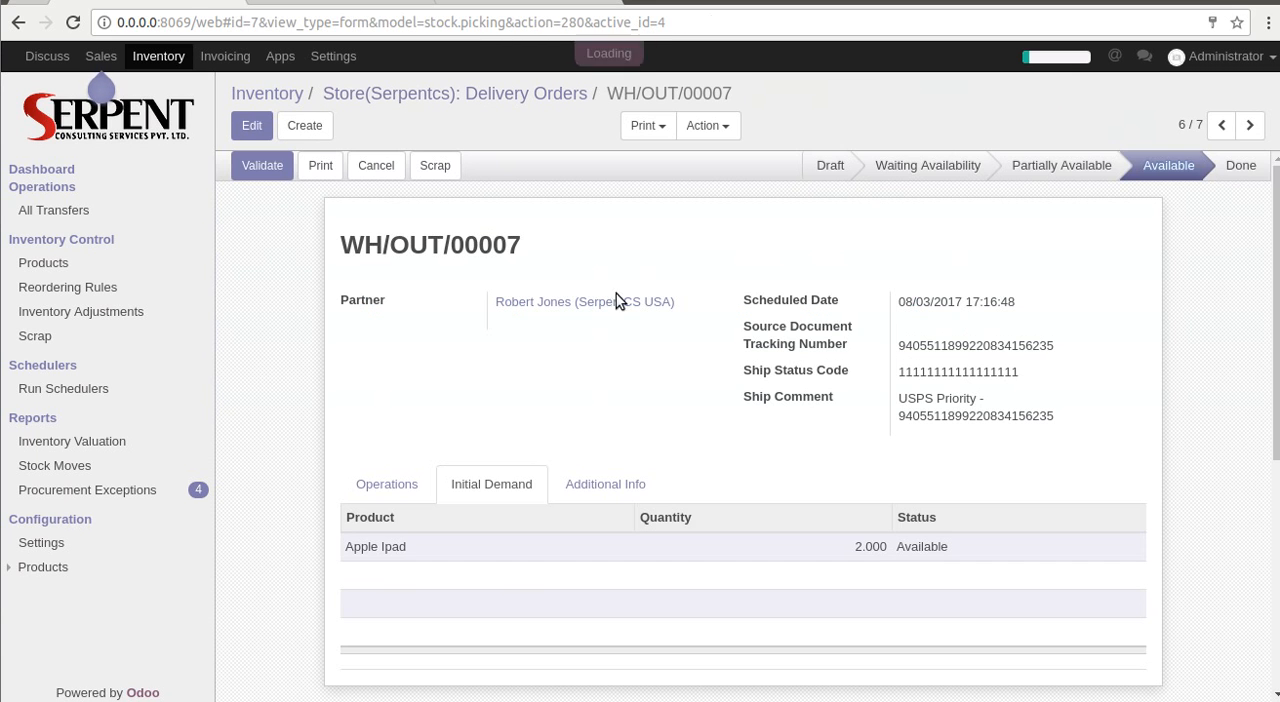
{"action": "double_click", "coordinate": [945, 344]}
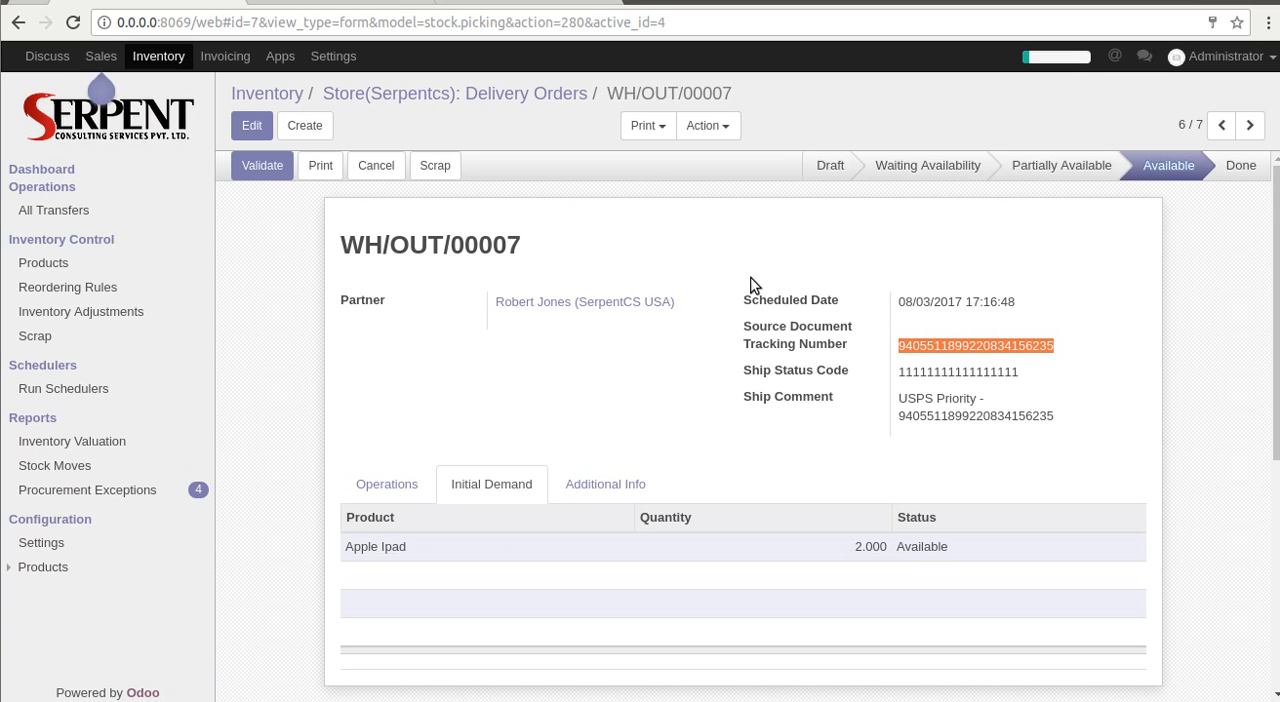
{"action": "double_click", "coordinate": [918, 400]}
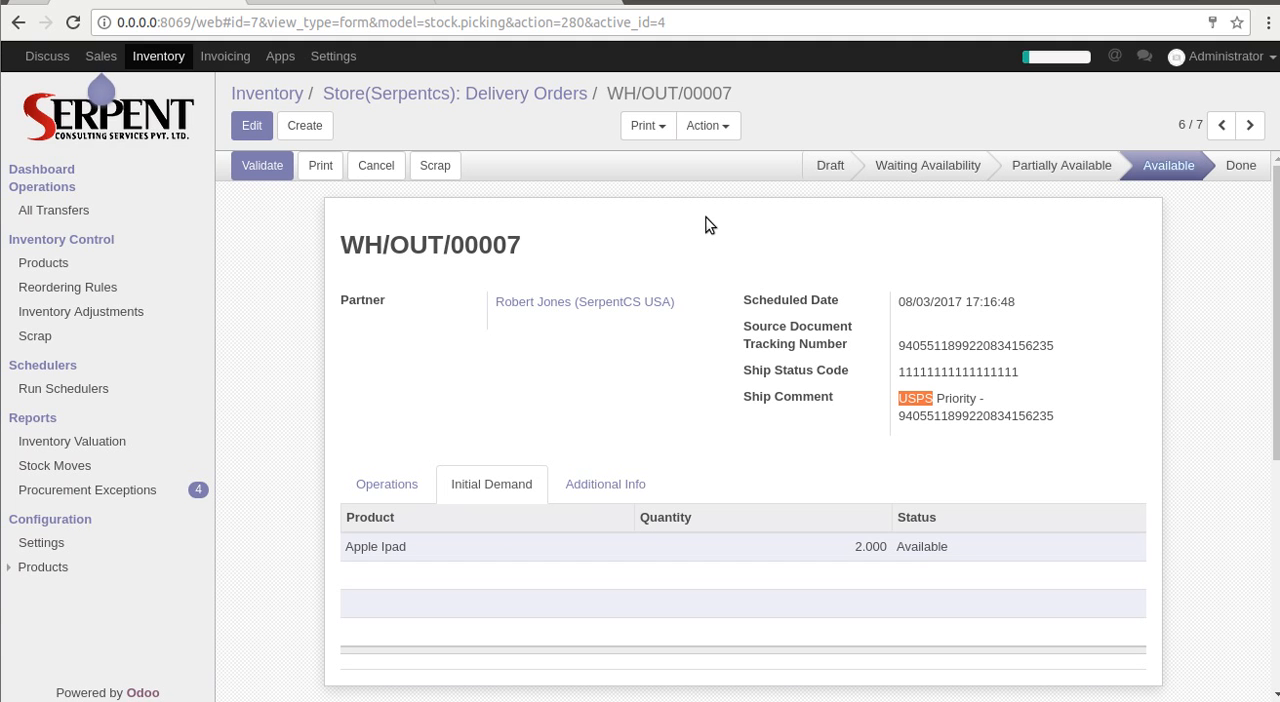
View the ShipWorks home page and the Serpent Consulting Services website.
{"action": "left_click", "coordinate": [540, 3]}
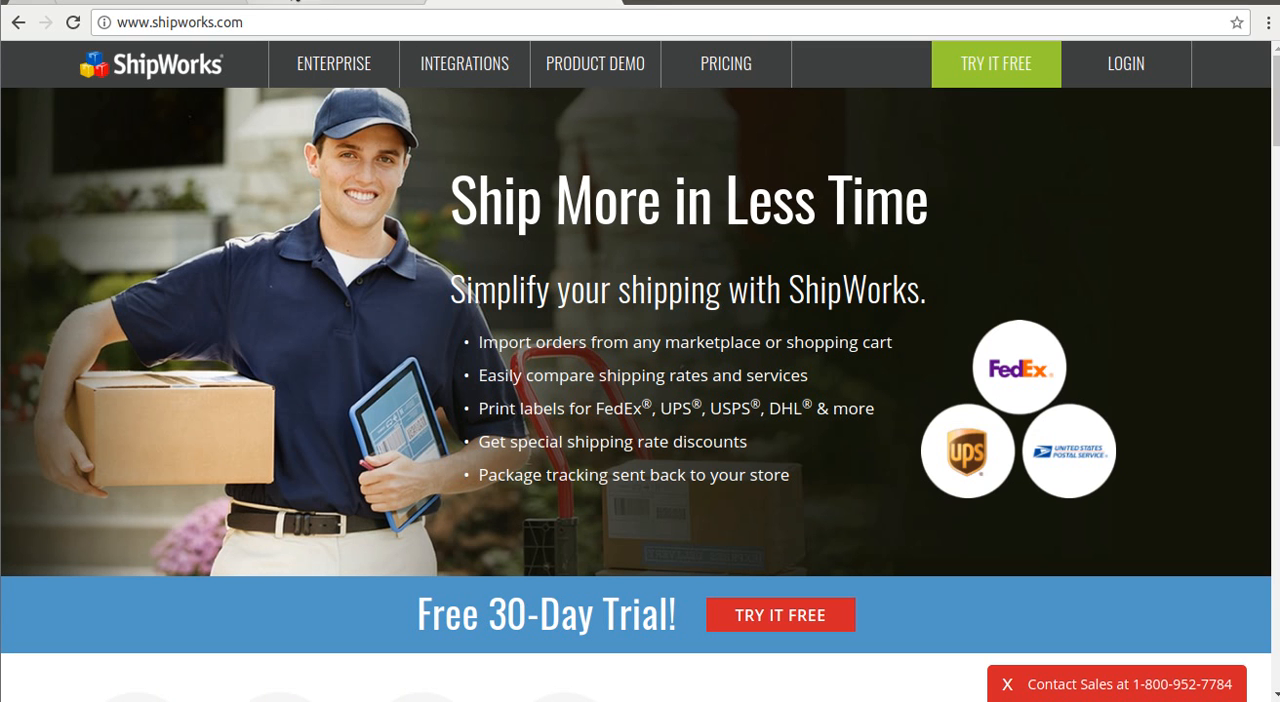
{"action": "left_click", "coordinate": [298, 3]}
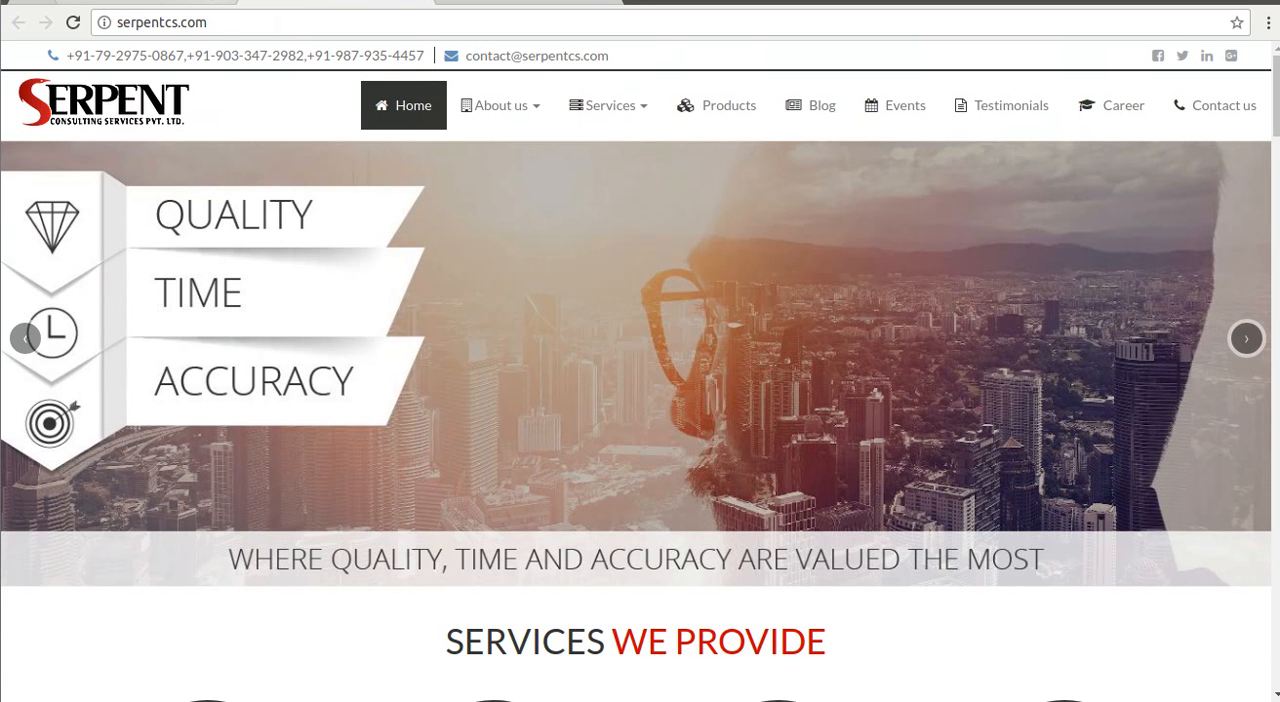